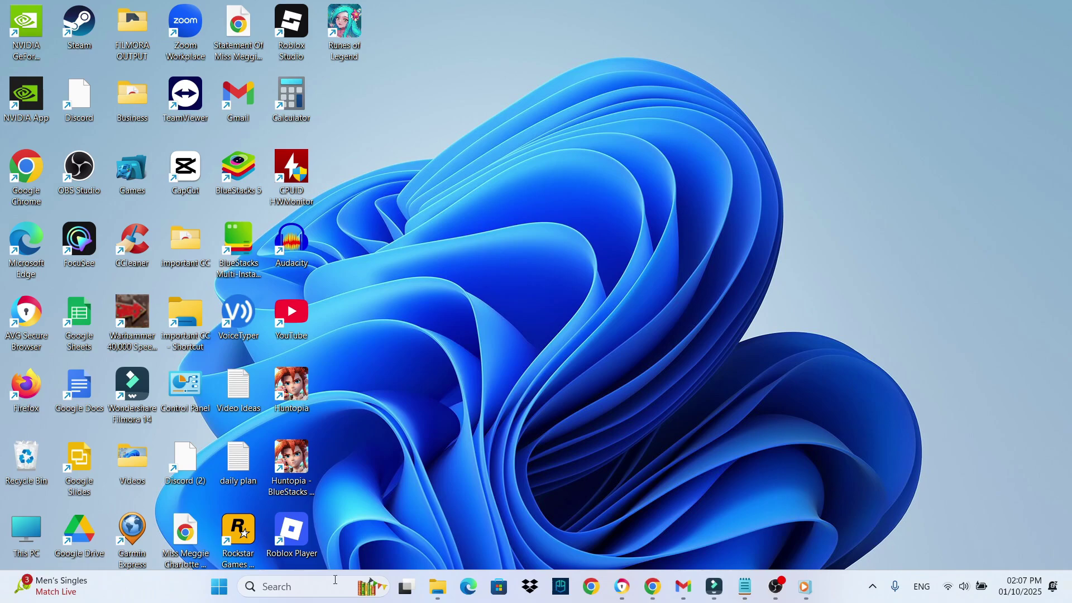
- Search the system for Control Panel from the taskbar
click(334, 579)
text(con)
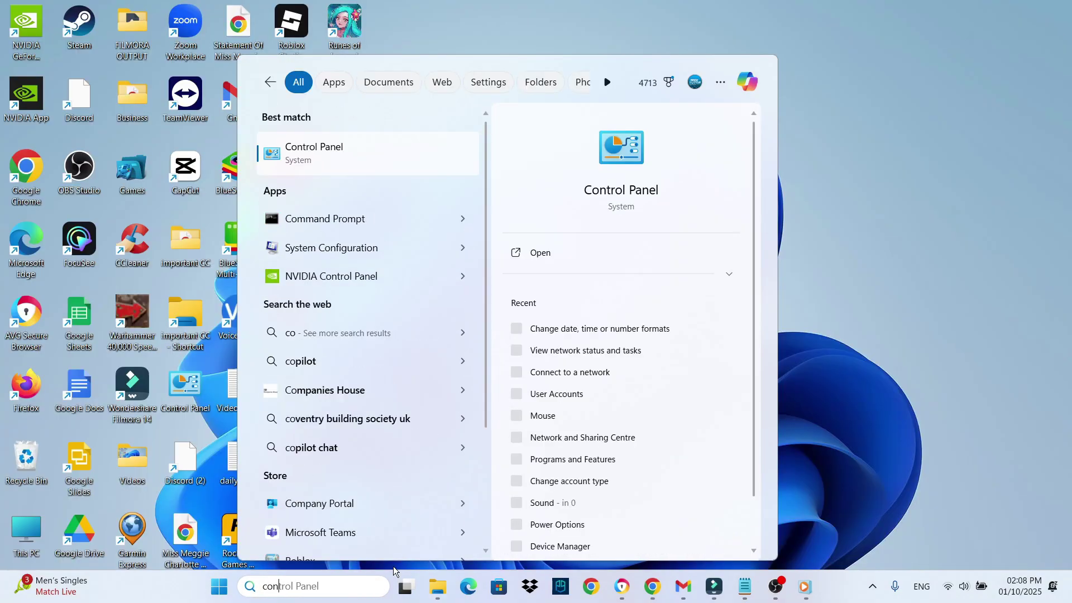
text(trol panel)
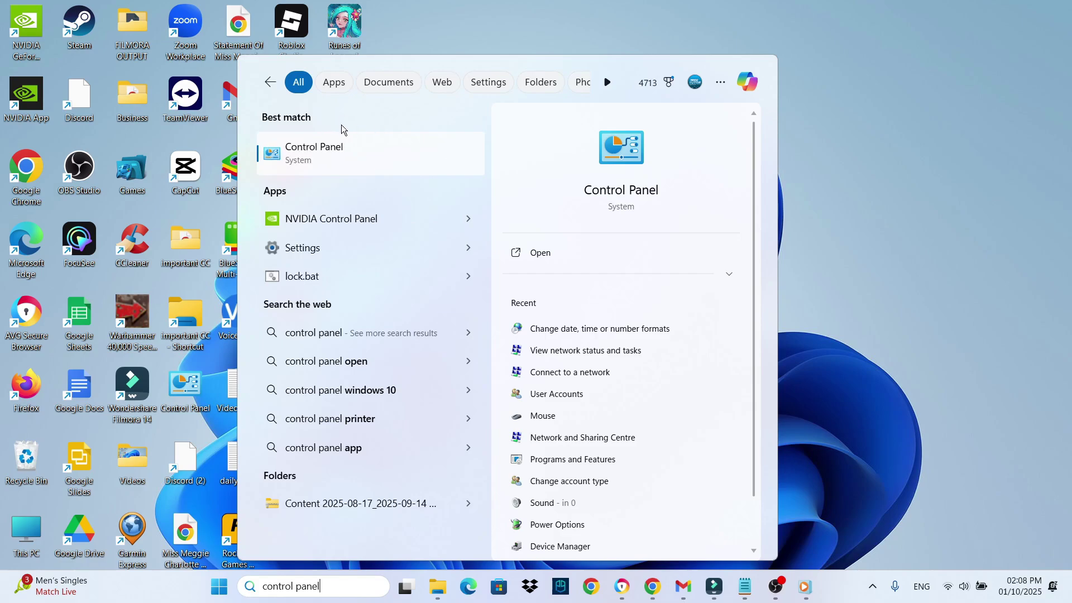
- Reach the User Accounts page showing the Tech Tutor Tutorials account card
click(344, 145)
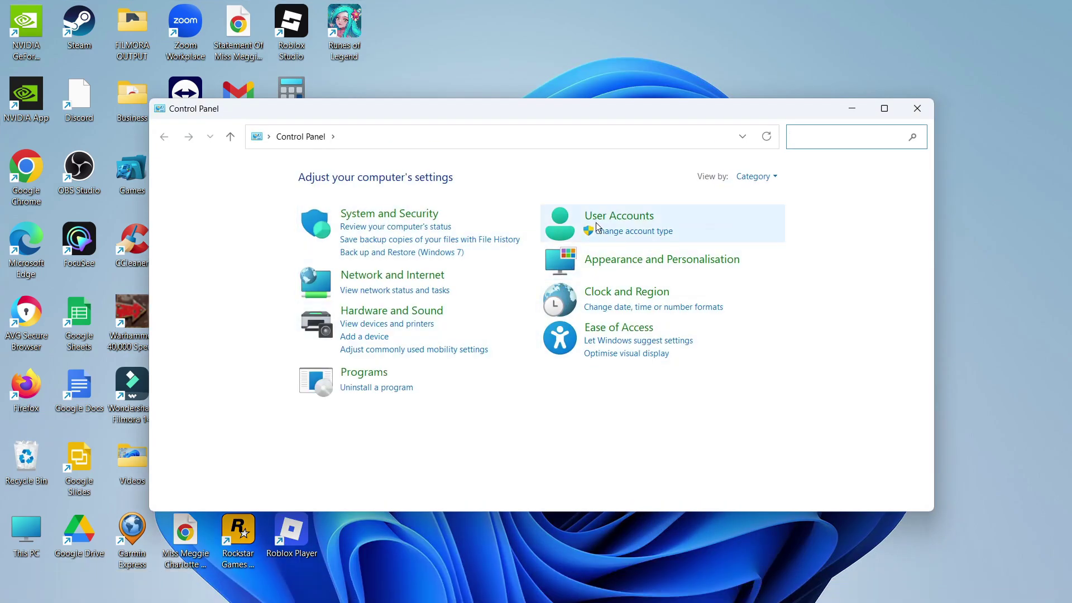
click(624, 216)
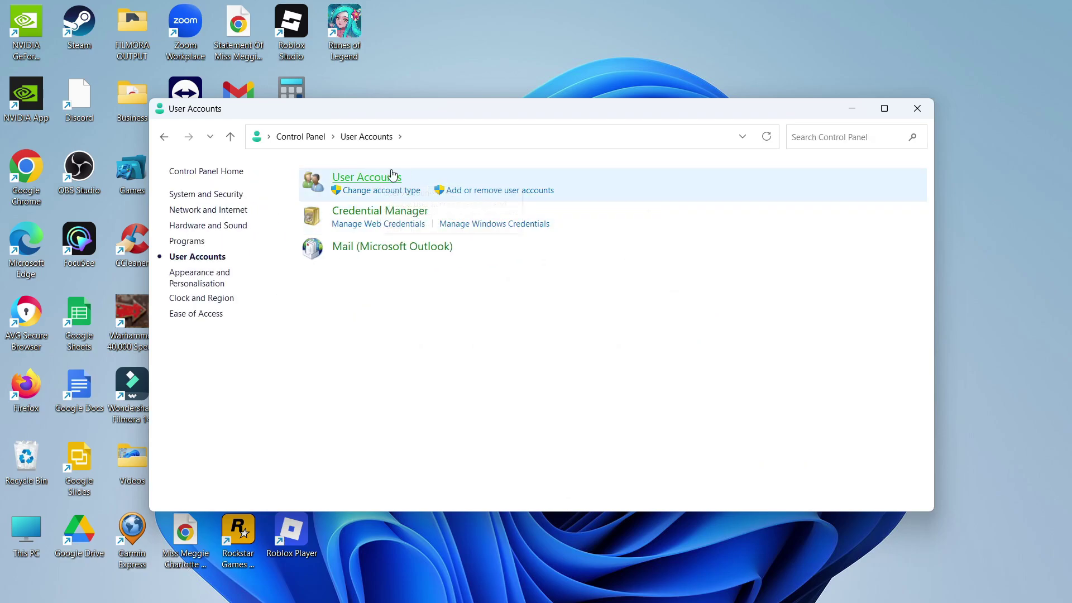
click(640, 180)
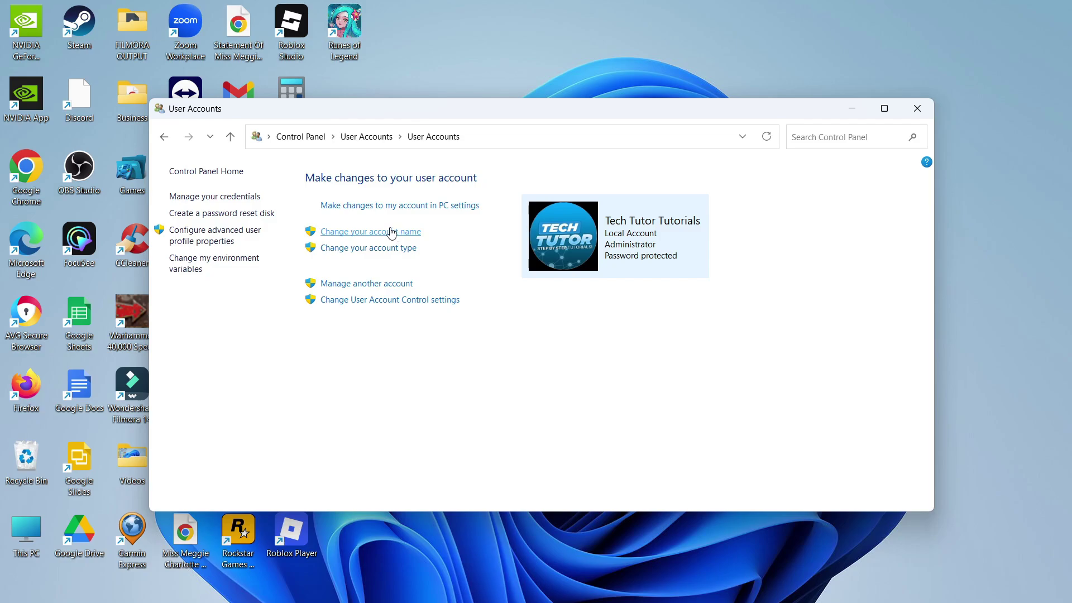
- Rename the local account from Tech Tutor Tutorials to 'Tech Tutor'
click(391, 233)
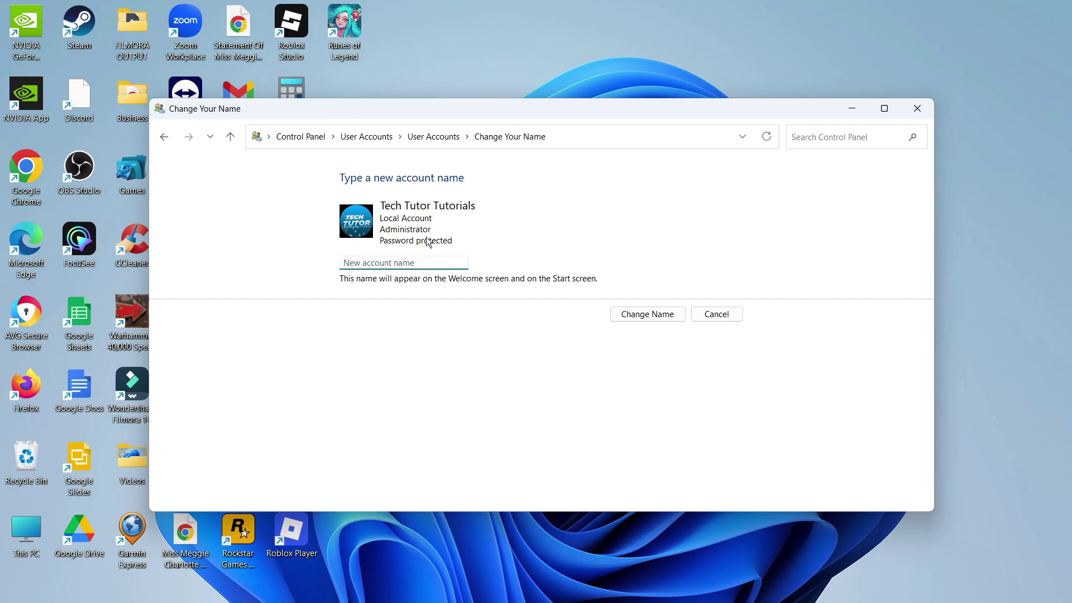
text(Tech Tutor)
click(647, 313)
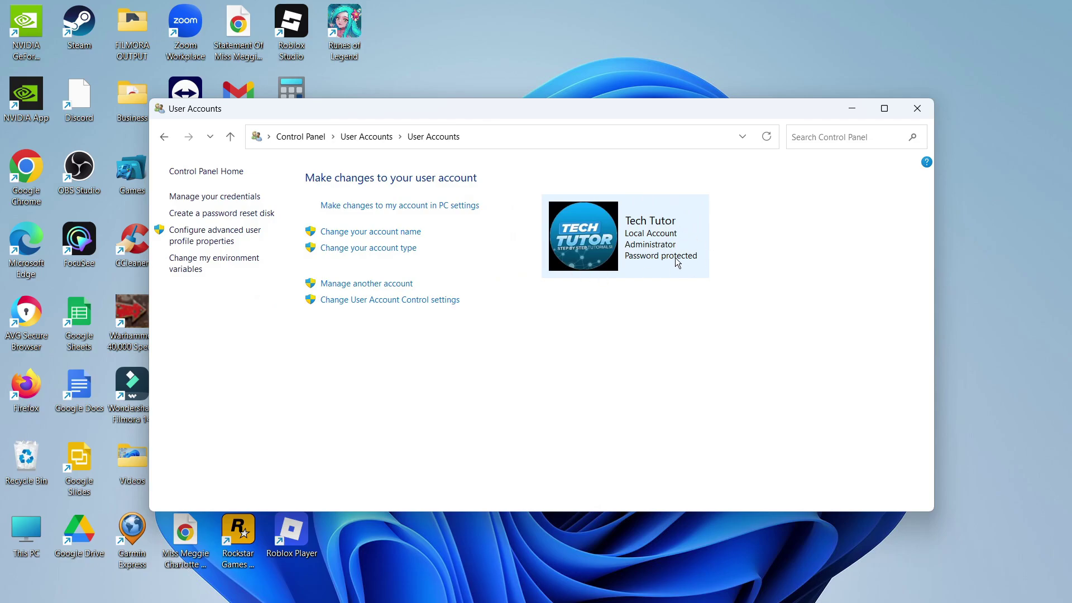
- Close the User Accounts window, leaving the desktop showing
click(917, 108)
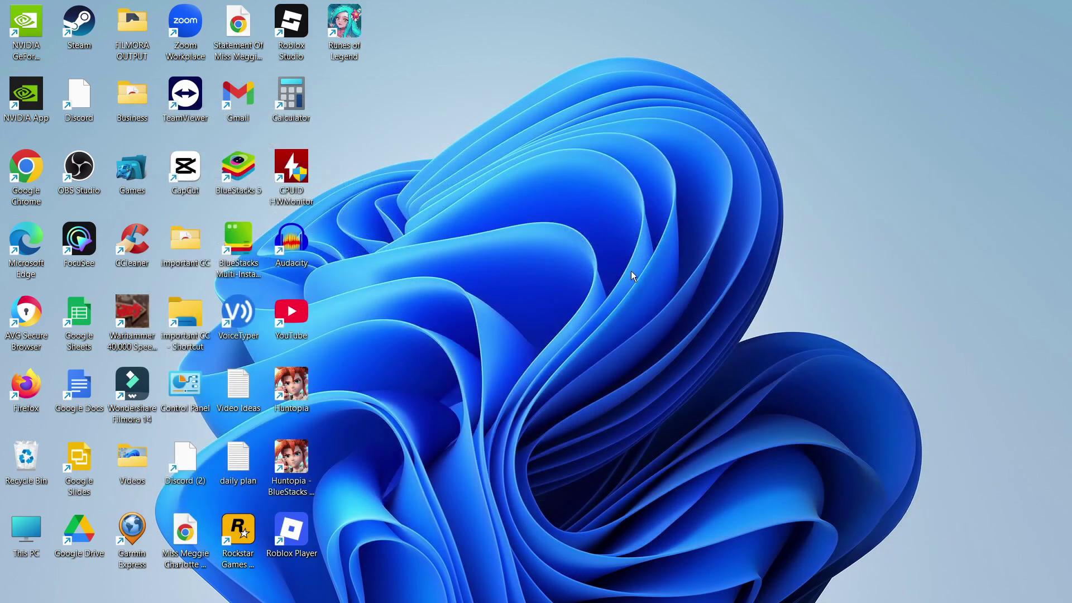